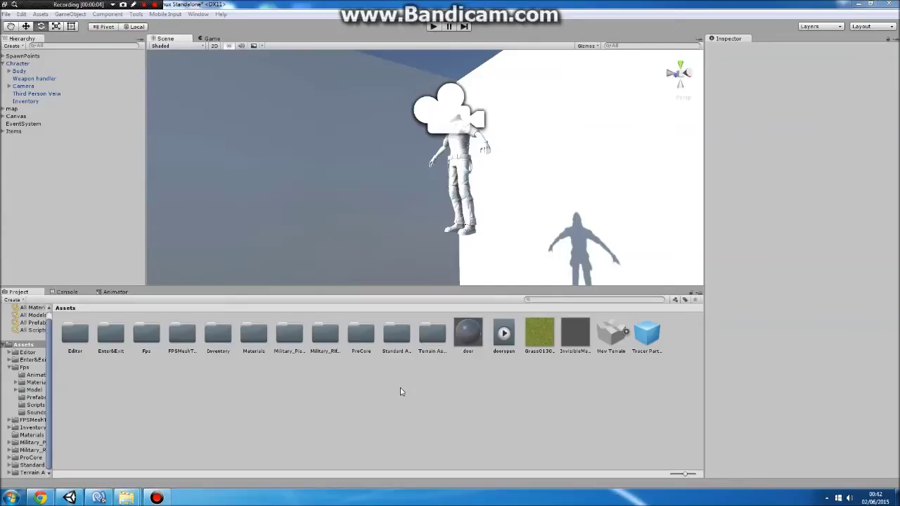
# Run the scene in play mode and walk the character down the corridor to the rifles on the ledge
pyautogui.click(431, 27)
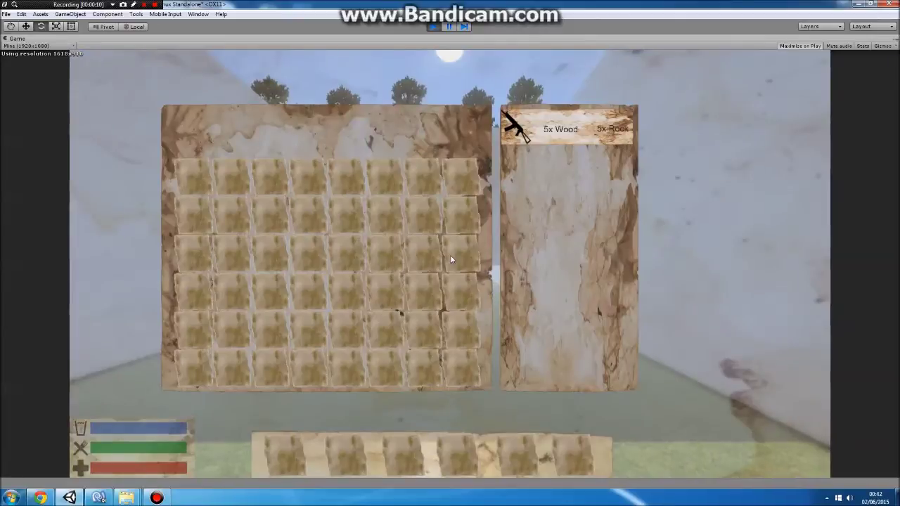
pyautogui.press('i')
pyautogui.press('w')
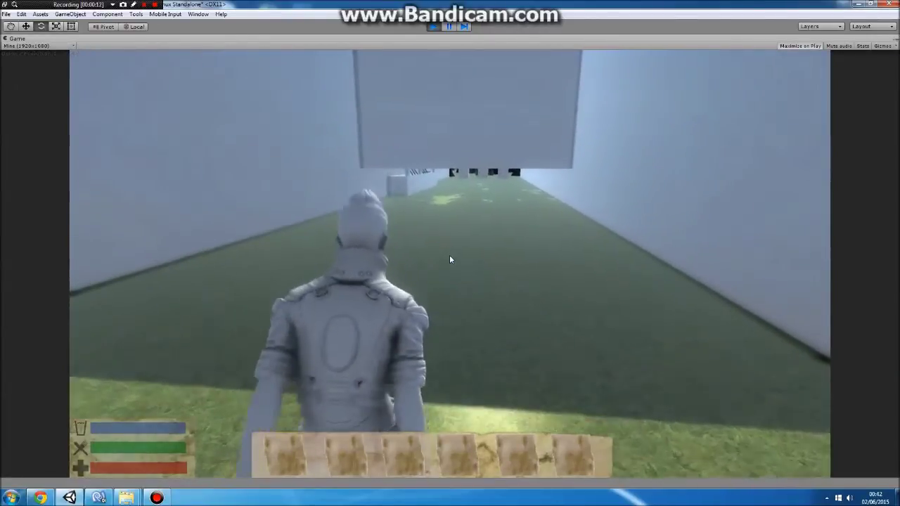
pyautogui.press('d')
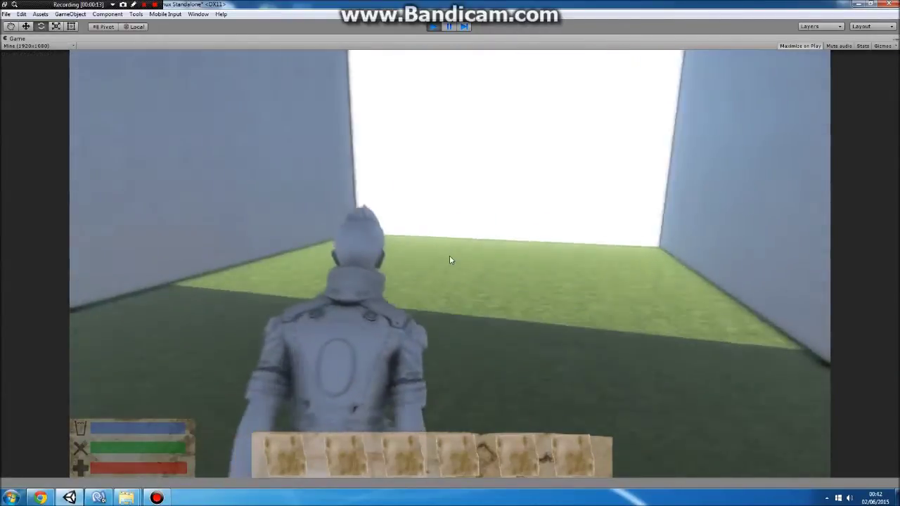
pyautogui.press('w')
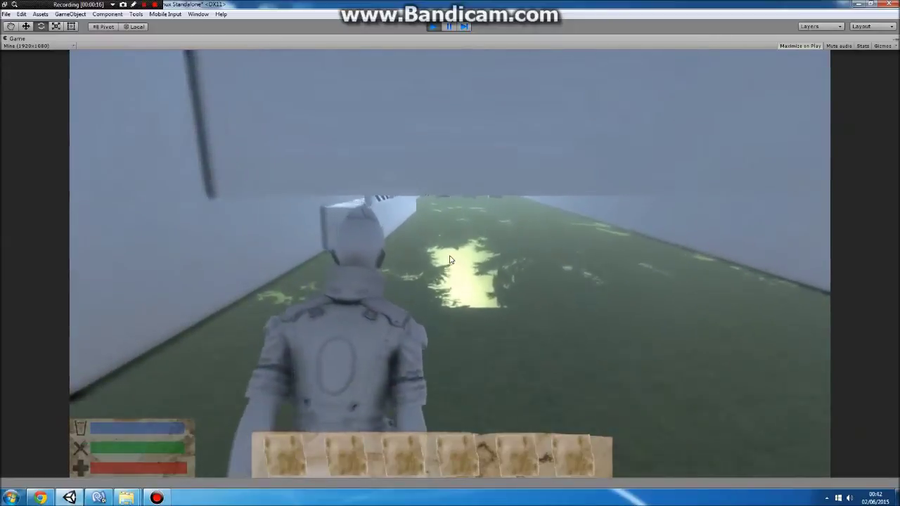
pyautogui.press('w')
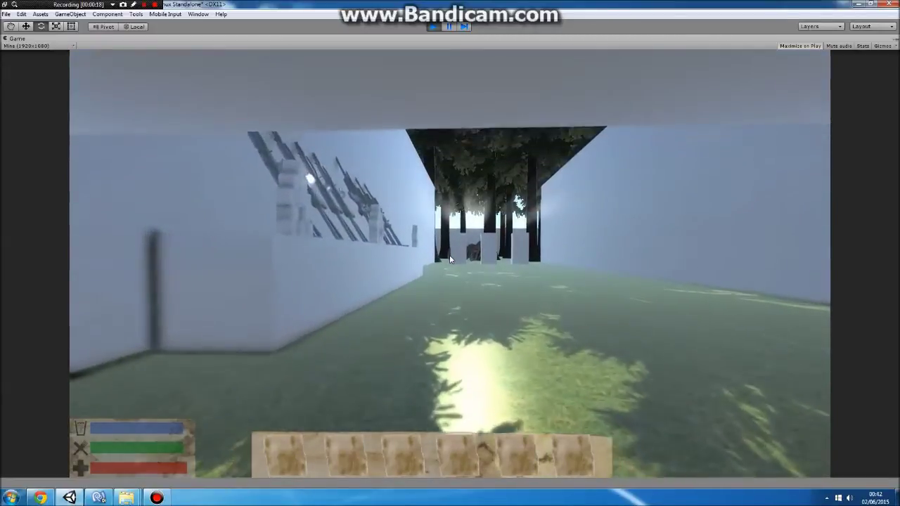
pyautogui.press('w')
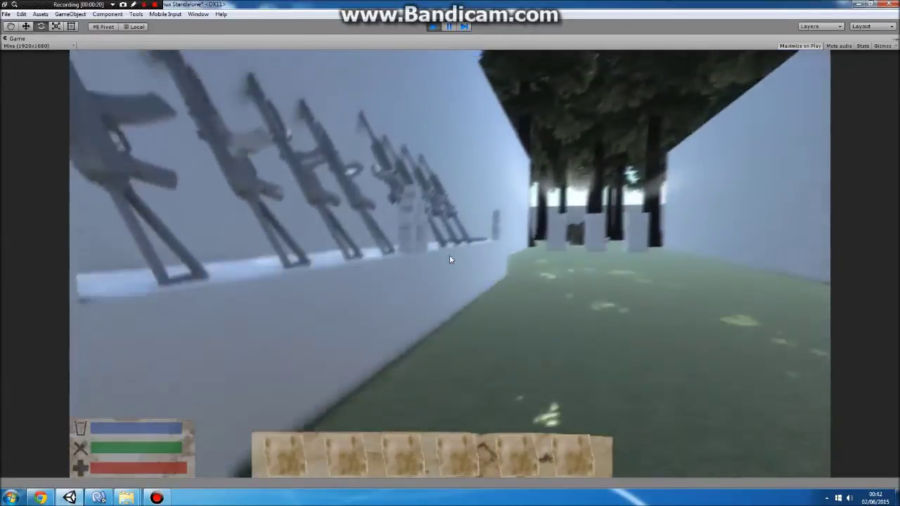
# Equip the rifle from the first inventory slot, close the inventory and switch the camera to third-person view
pyautogui.press('Tab')
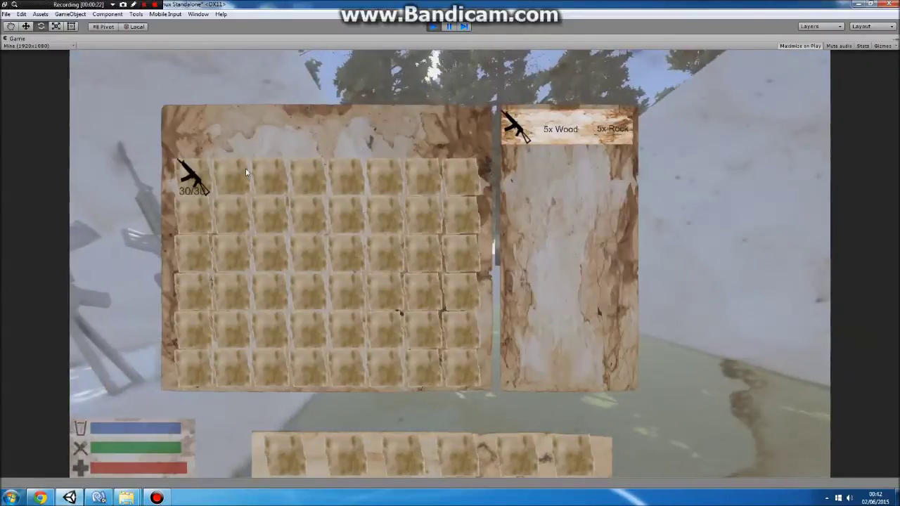
pyautogui.click(199, 166)
pyautogui.press('Tab')
pyautogui.press('v')
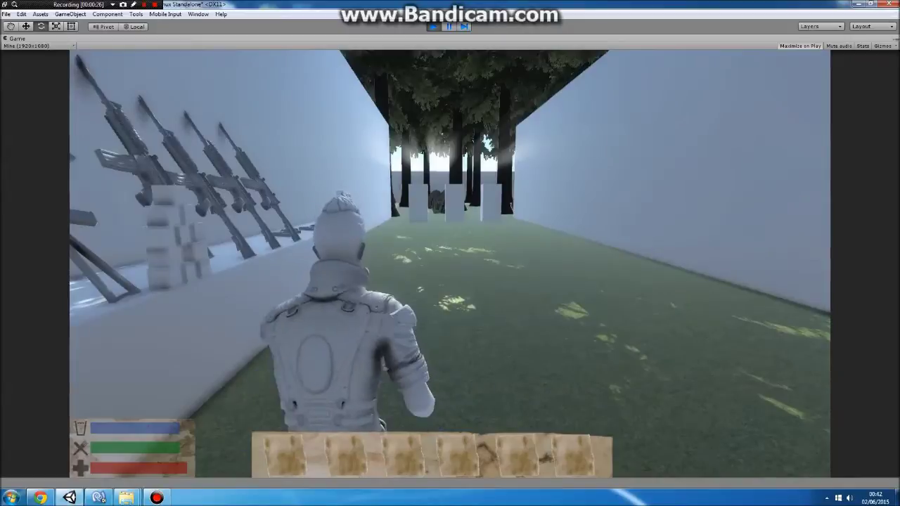
# Walk the character in third-person view past the white blocks to the trees, and stop play mode
pyautogui.press('w')
pyautogui.press('w')
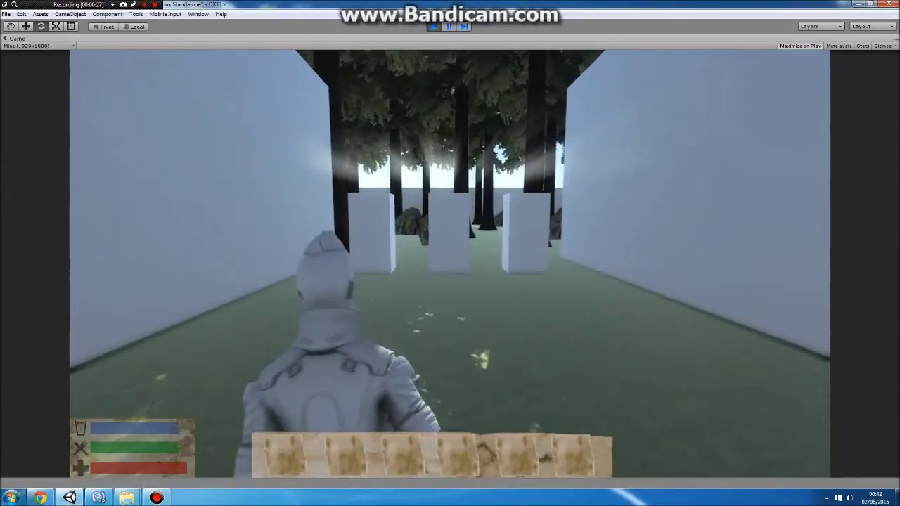
pyautogui.press('a')
pyautogui.press('w')
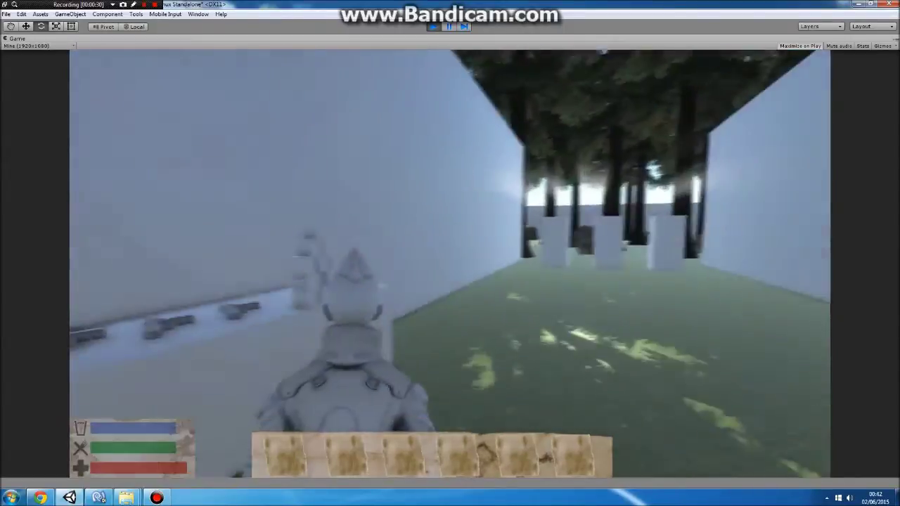
pyautogui.press('w')
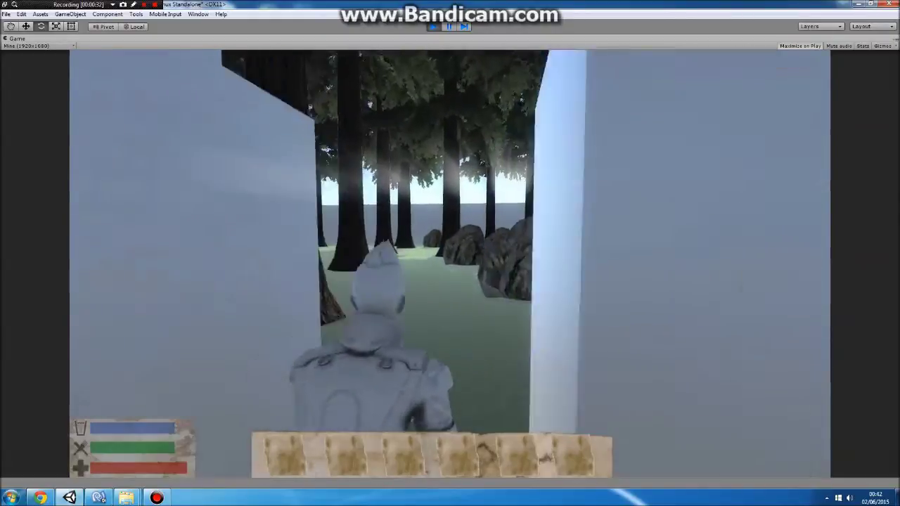
pyautogui.press('w')
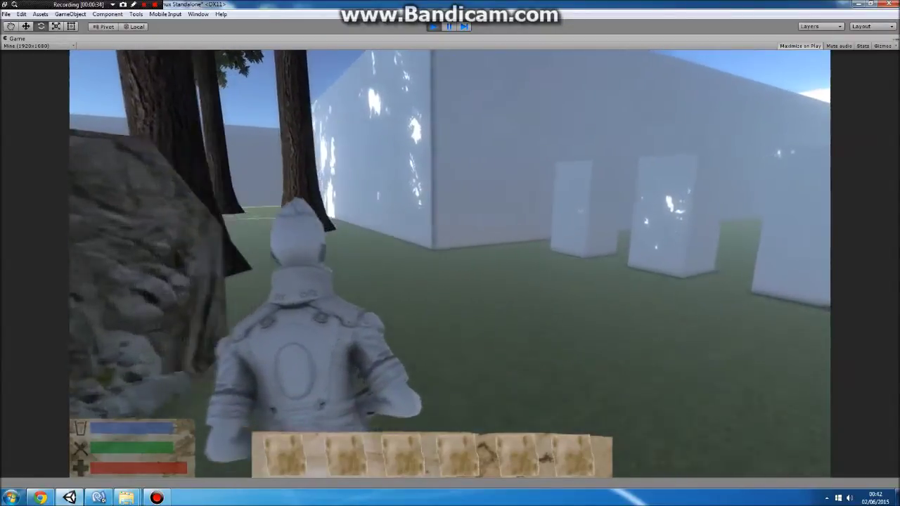
pyautogui.click(433, 26)
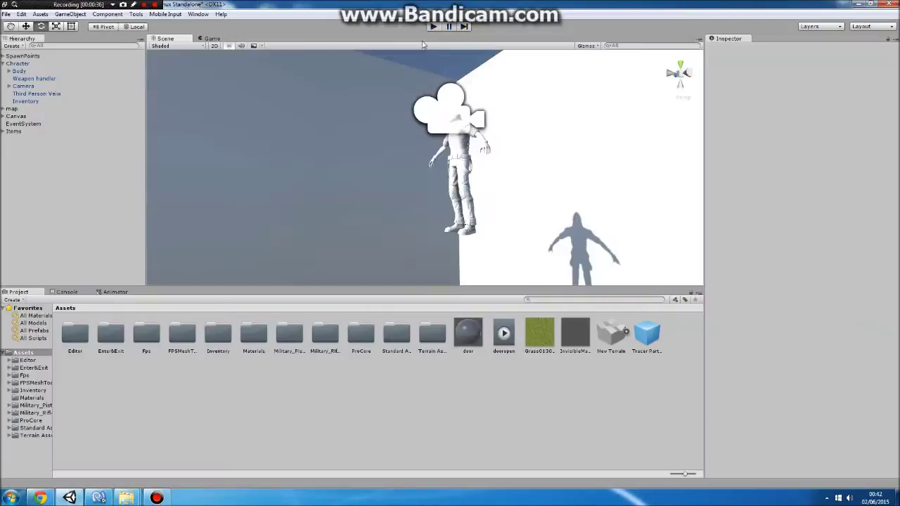
# Create an Avatar Mask in the Assets folder and exclude the head and both legs in its Humanoid body diagram
pyautogui.rightClick(419, 417)
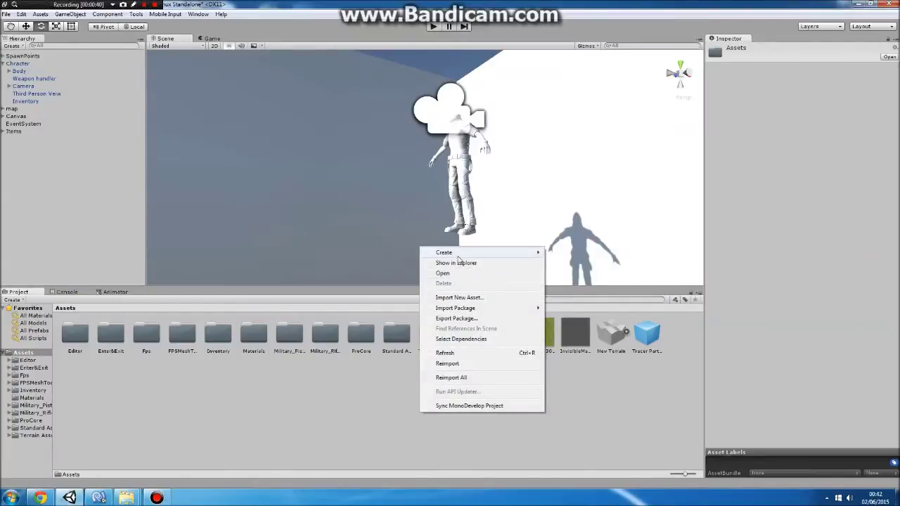
pyautogui.moveTo(460, 255)
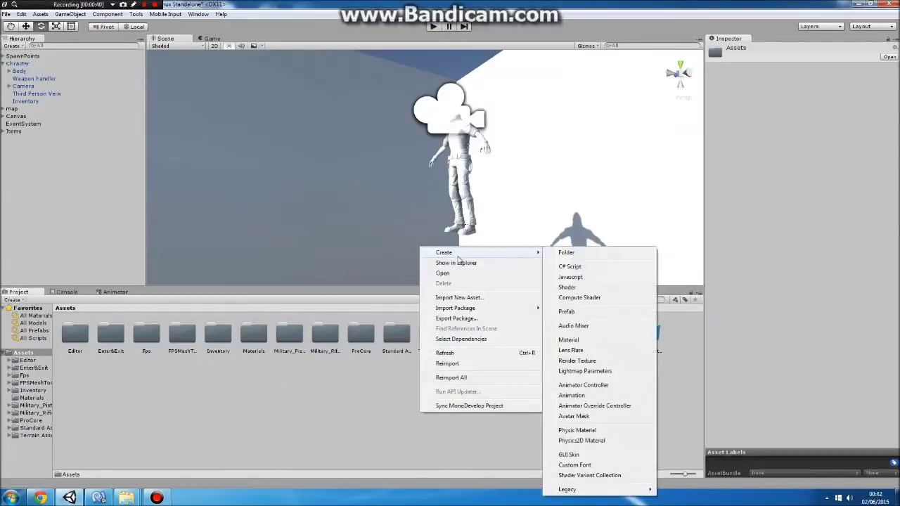
pyautogui.click(578, 416)
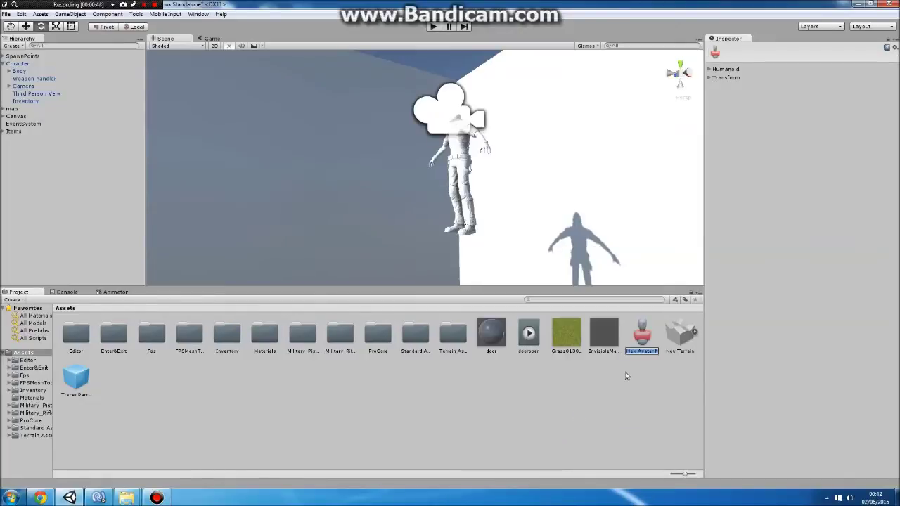
pyautogui.click(640, 362)
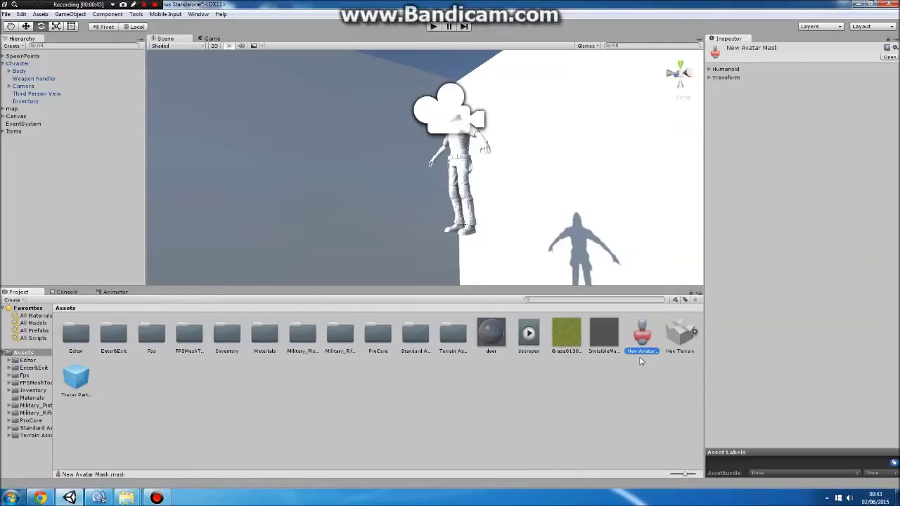
pyautogui.click(710, 70)
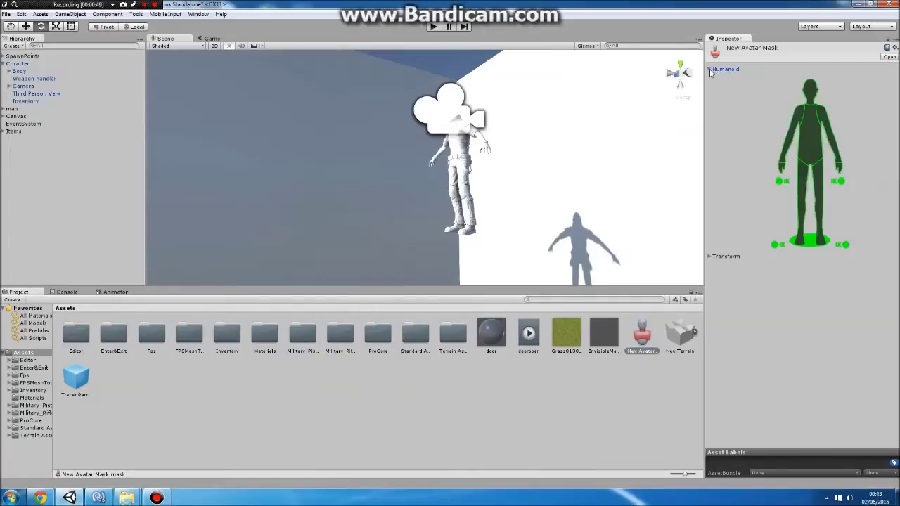
pyautogui.click(817, 189)
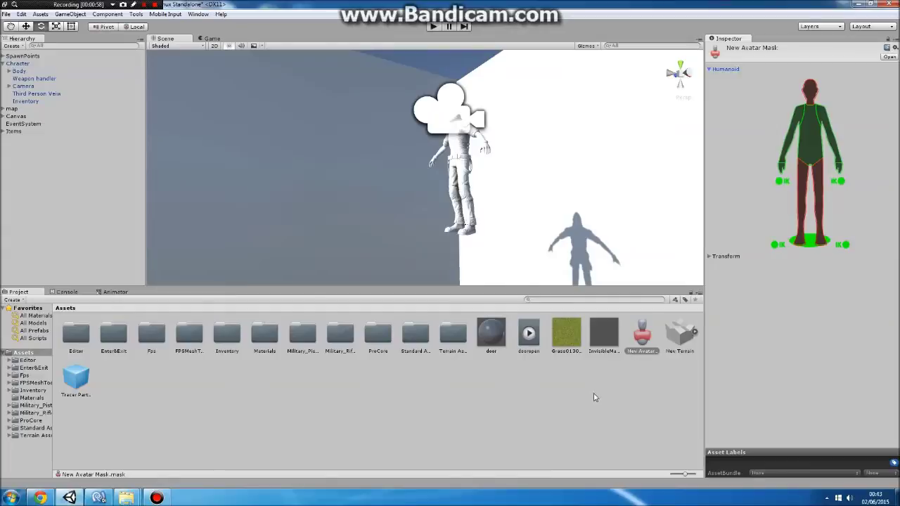
pyautogui.click(640, 378)
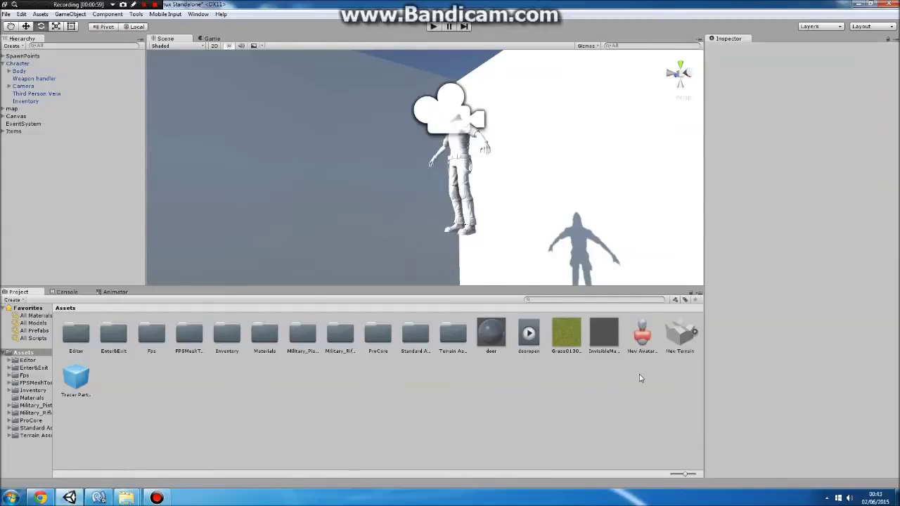
pyautogui.click(641, 334)
pyautogui.click(711, 71)
pyautogui.click(712, 70)
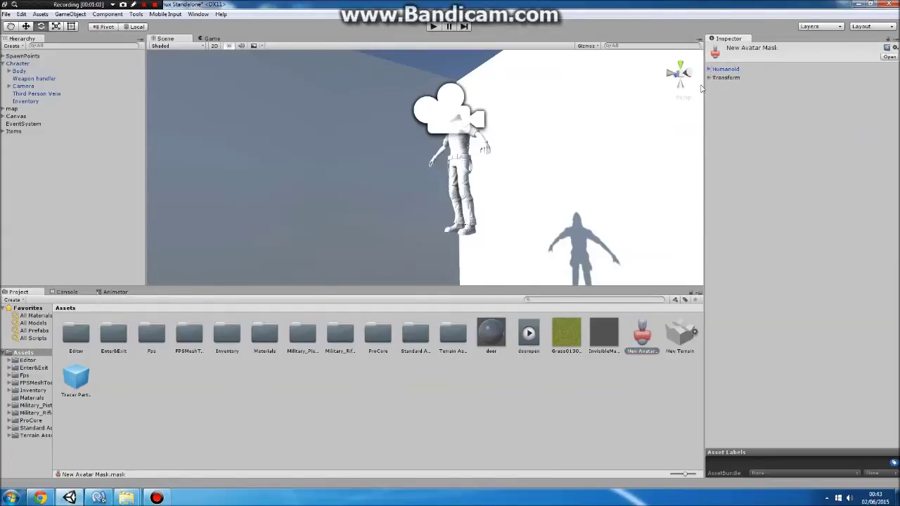
# Delete the New Avatar Mask asset from the Assets folder
pyautogui.click(625, 345)
pyautogui.click(641, 335)
pyautogui.rightClick(641, 336)
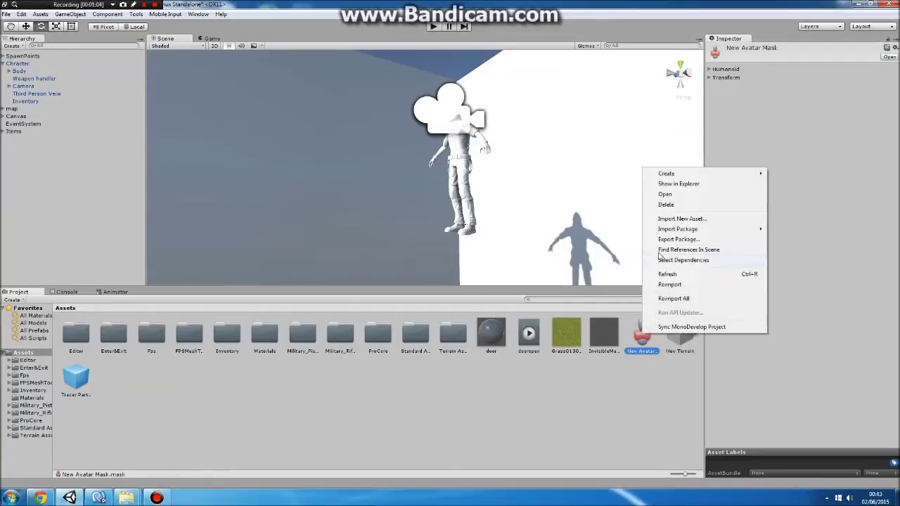
pyautogui.click(665, 204)
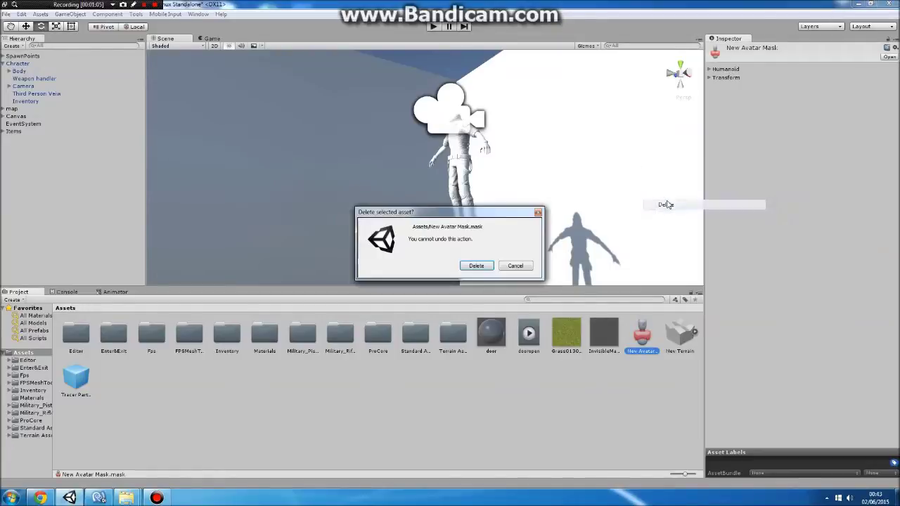
pyautogui.click(467, 271)
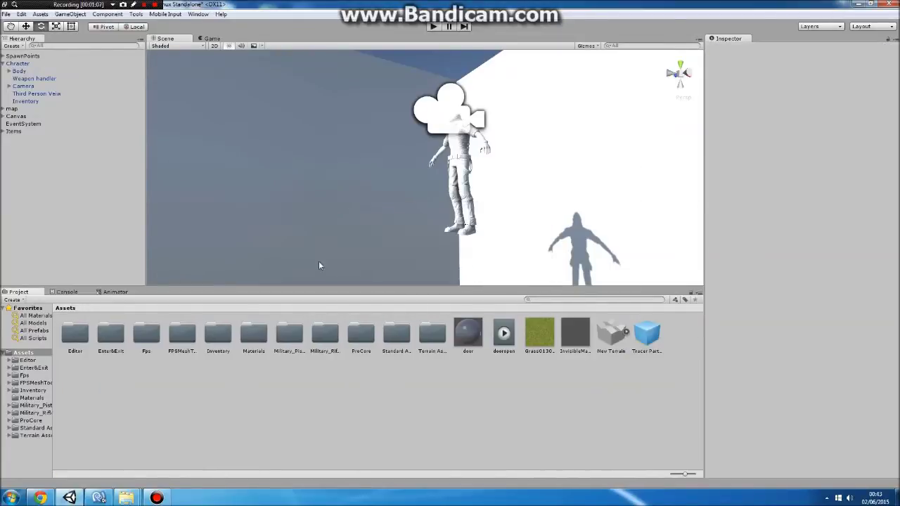
# Review the Rifle mask layer's settings in the Animator, including the avatar masks available for it
pyautogui.click(116, 291)
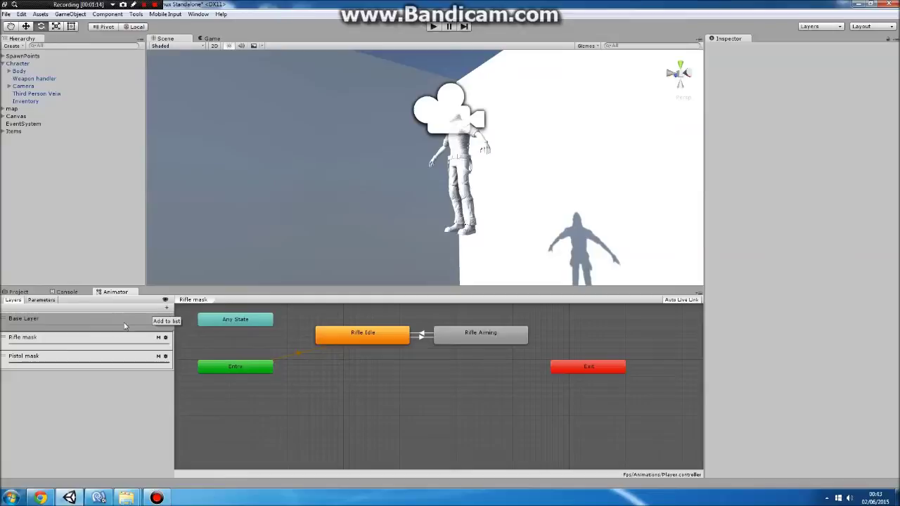
pyautogui.click(84, 339)
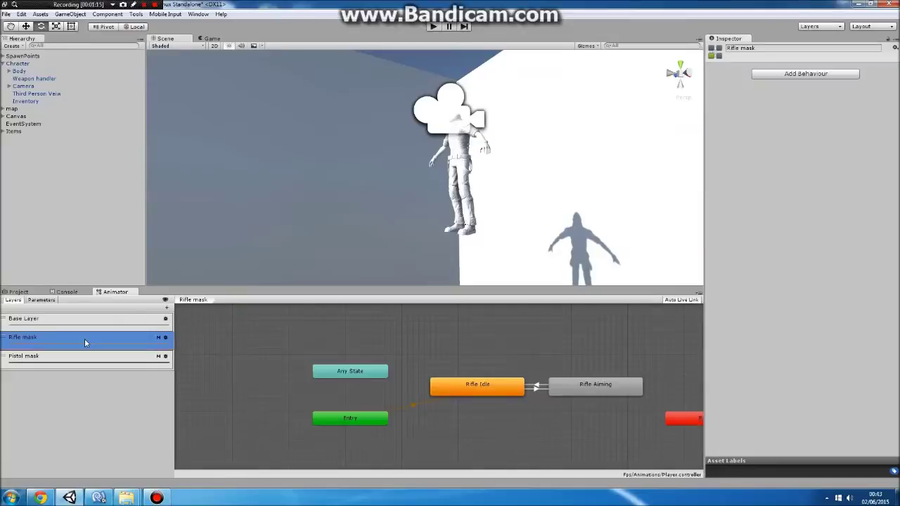
pyautogui.click(165, 338)
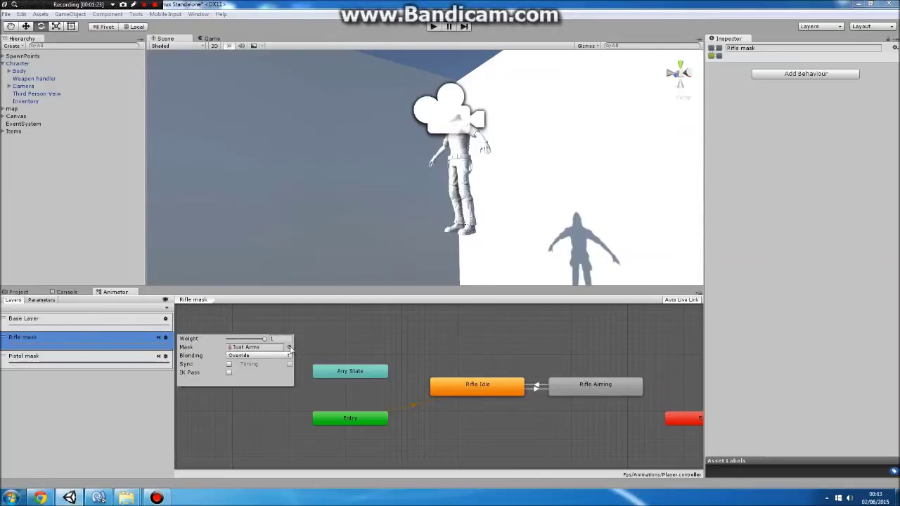
pyautogui.click(288, 346)
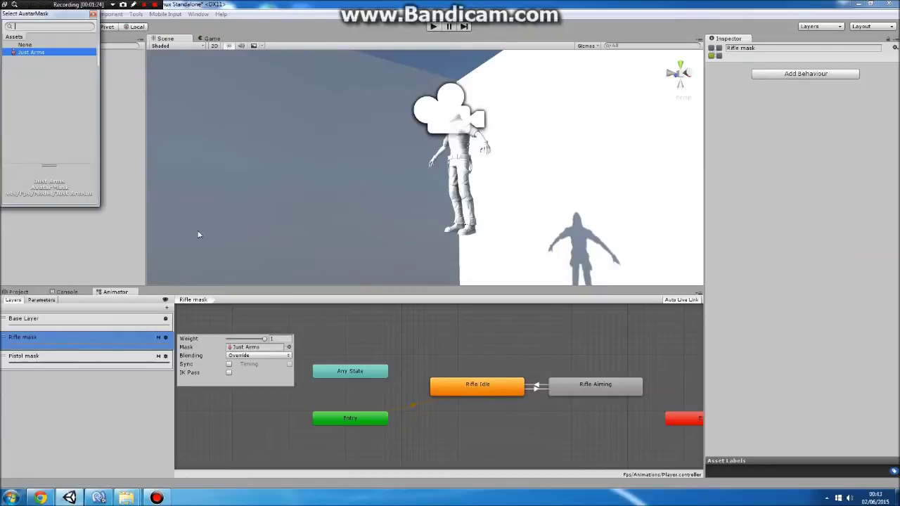
pyautogui.click(93, 14)
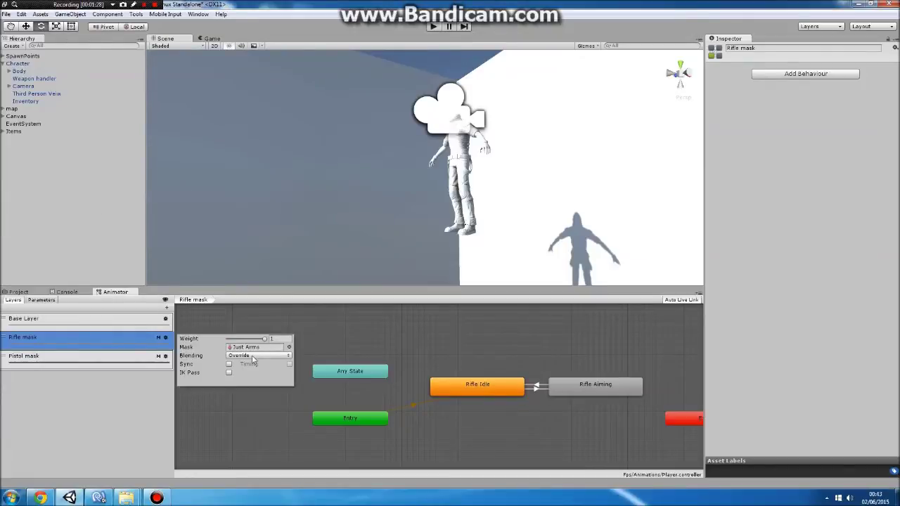
pyautogui.doubleClick(129, 343)
pyautogui.click(109, 344)
# Inspect the Rifle Idle and Rifle Aiming states, the idle state's motion, and the transitions between the two states
pyautogui.moveTo(493, 372); pyautogui.dragTo(454, 372, button='middle')
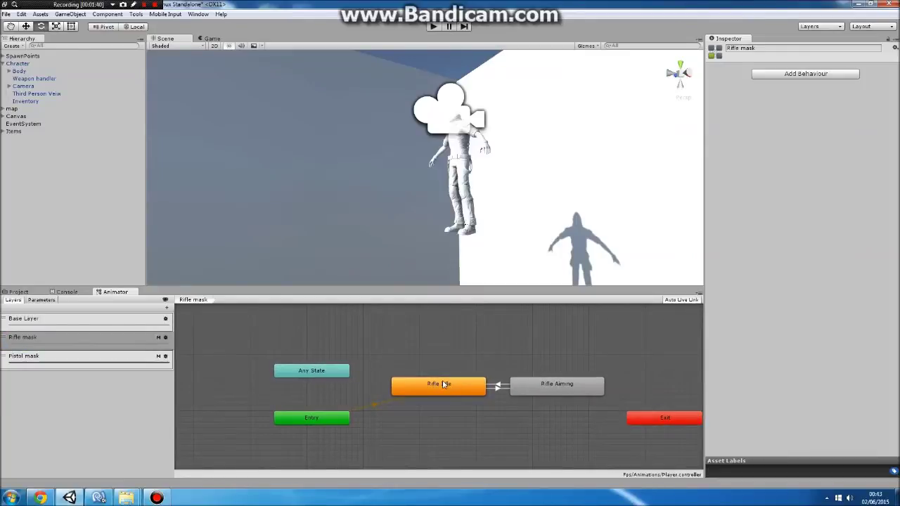
pyautogui.click(443, 383)
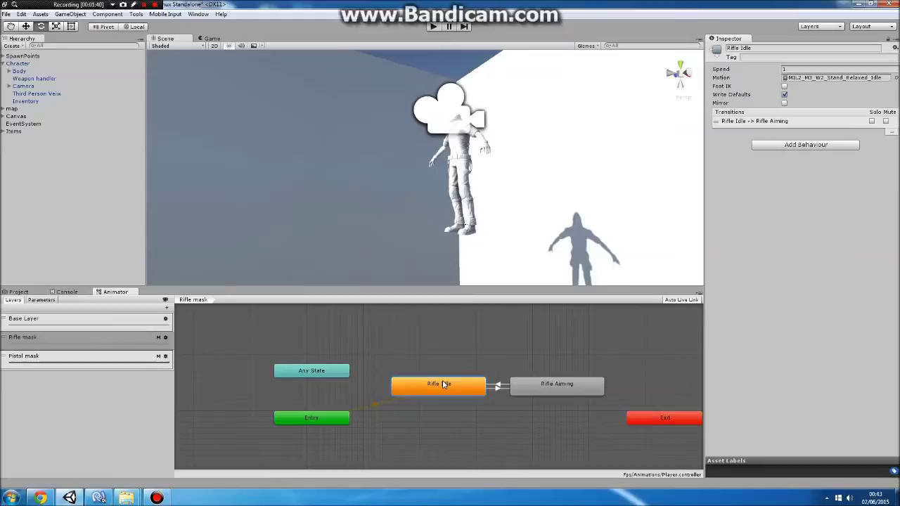
pyautogui.click(824, 79)
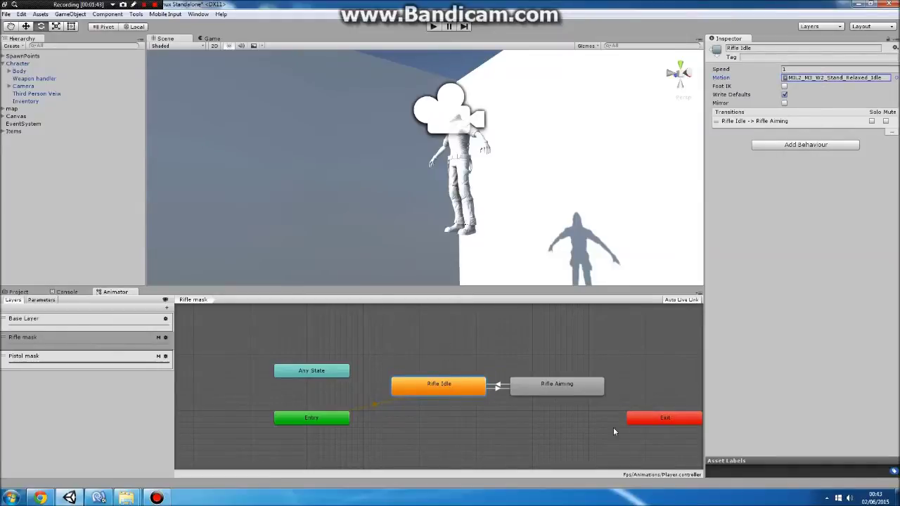
pyautogui.click(548, 388)
pyautogui.click(470, 390)
pyautogui.click(497, 388)
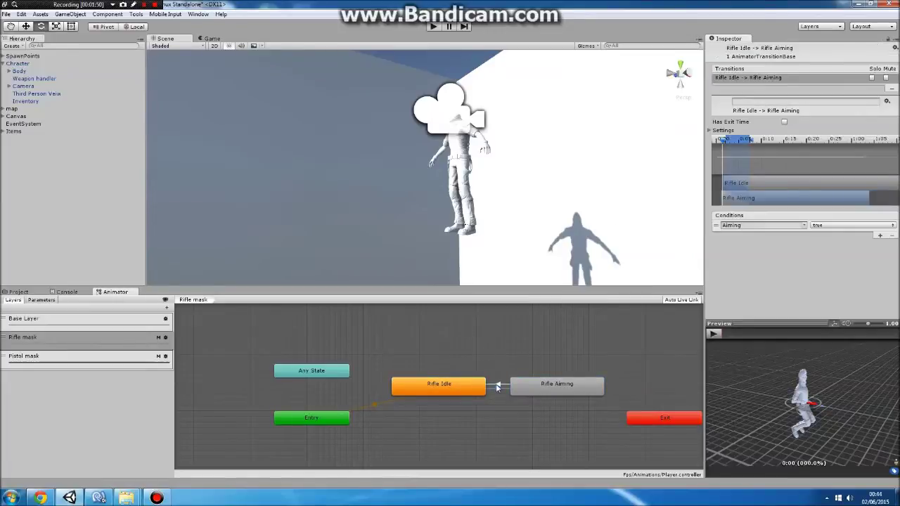
pyautogui.click(498, 385)
pyautogui.click(499, 389)
# Switch to MonoDevelop and review the ThirdPerson script's weapon-type conditions and its anim Animator declaration
pyautogui.click(99, 446)
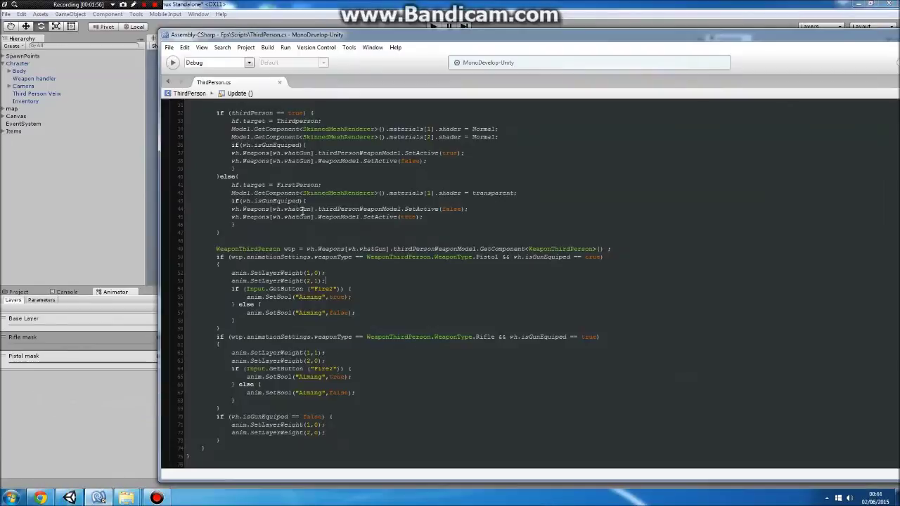
pyautogui.moveTo(394, 40); pyautogui.dragTo(499, 39)
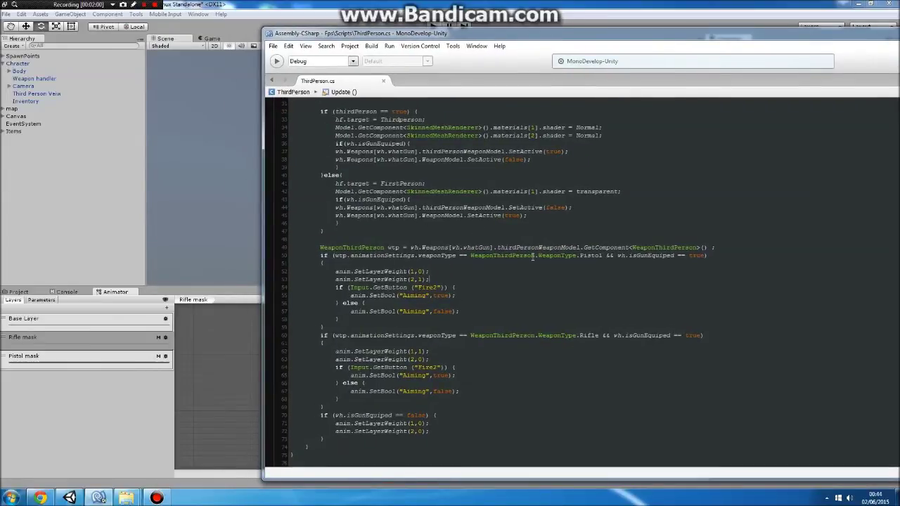
pyautogui.click(490, 247)
pyautogui.moveTo(335, 272); pyautogui.dragTo(353, 273)
pyautogui.scroll(10, 350, 272)
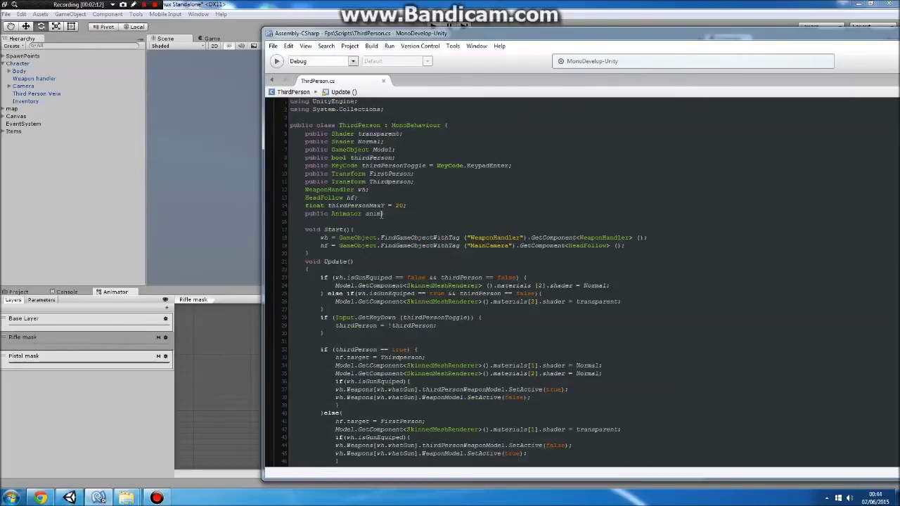
pyautogui.scroll(-10, 386, 255)
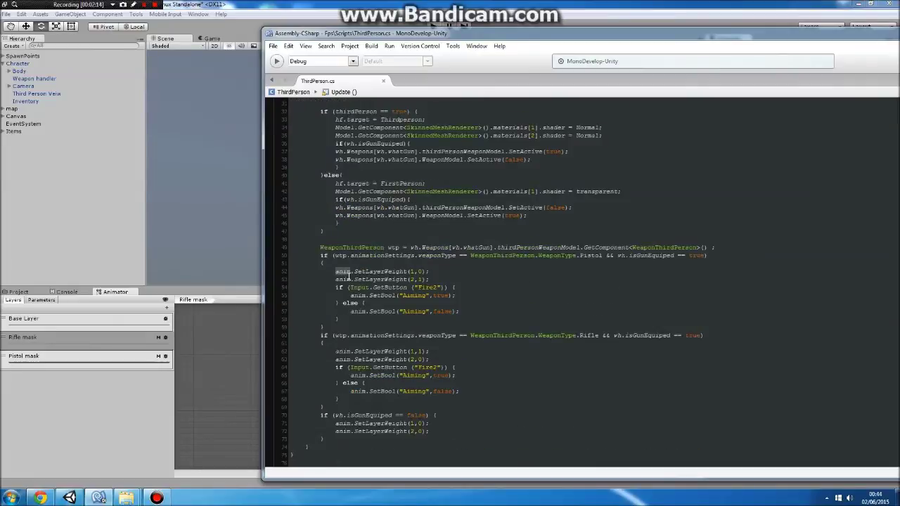
# Examine the SetLayerWeight calls in the Pistol condition, including their layer index and weight arguments
pyautogui.click(355, 271)
pyautogui.moveTo(354, 272); pyautogui.dragTo(406, 271)
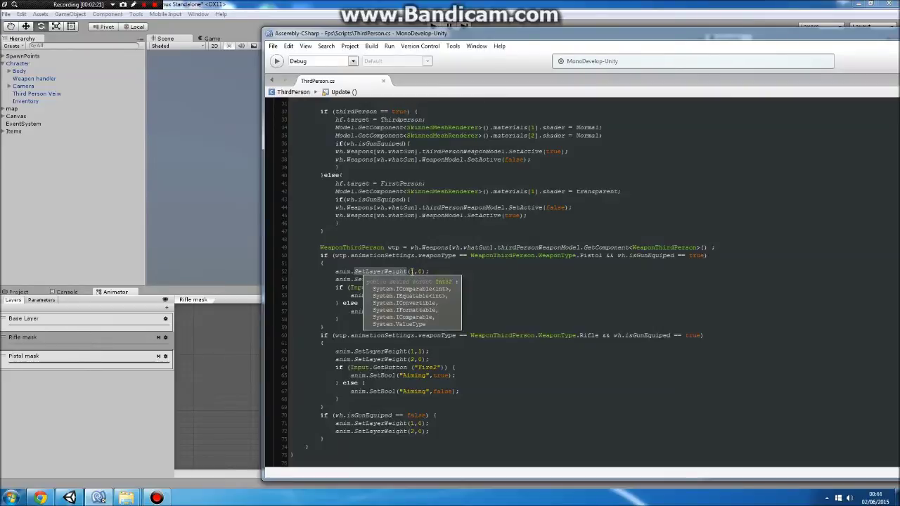
pyautogui.click(411, 271)
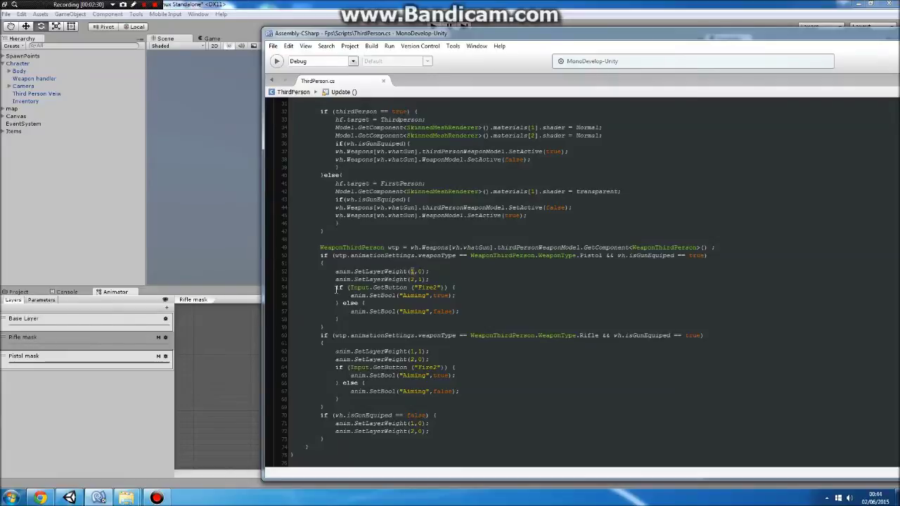
pyautogui.doubleClick(420, 270)
pyautogui.write('0')
pyautogui.write('1')
pyautogui.doubleClick(419, 280)
# Switch back to Unity and run the game with the character's Body selected and the Game view un-maximized
pyautogui.hotkey('alt', 'Tab')
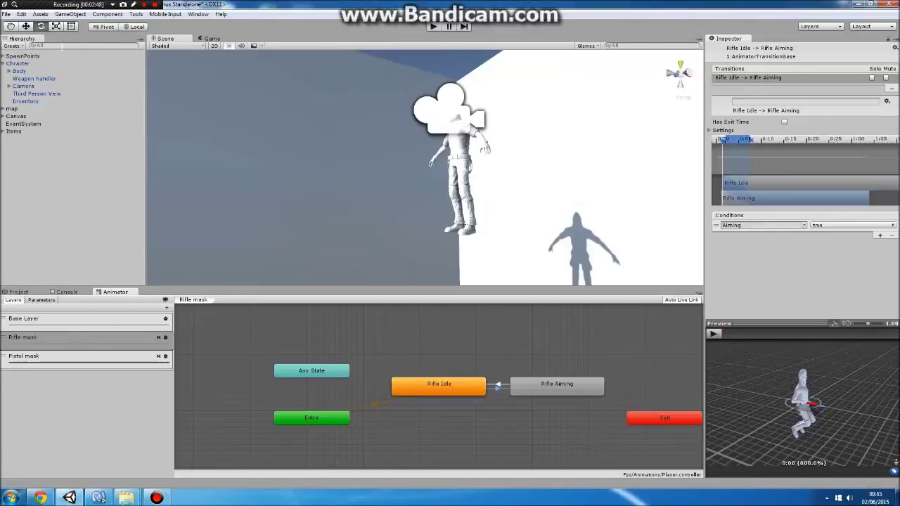
pyautogui.click(18, 70)
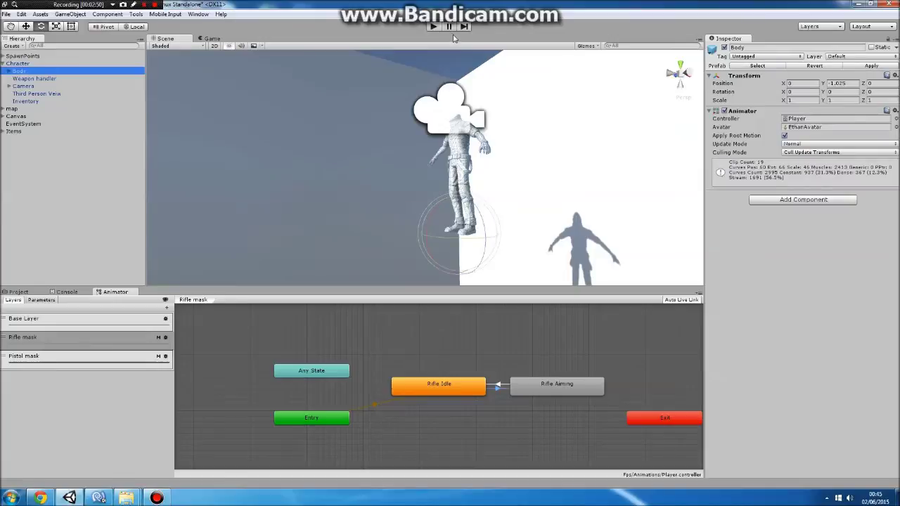
pyautogui.click(434, 26)
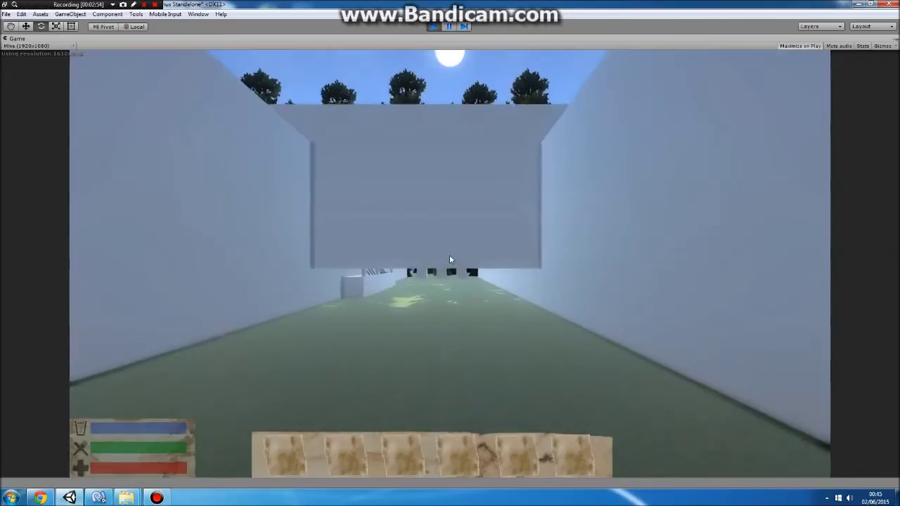
pyautogui.press('Tab')
pyautogui.rightClick(36, 40)
pyautogui.click(54, 47)
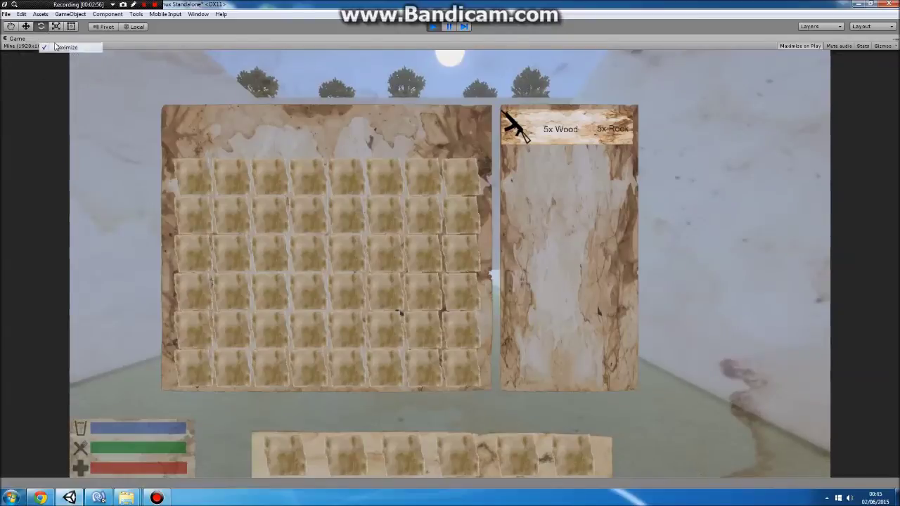
pyautogui.press('i')
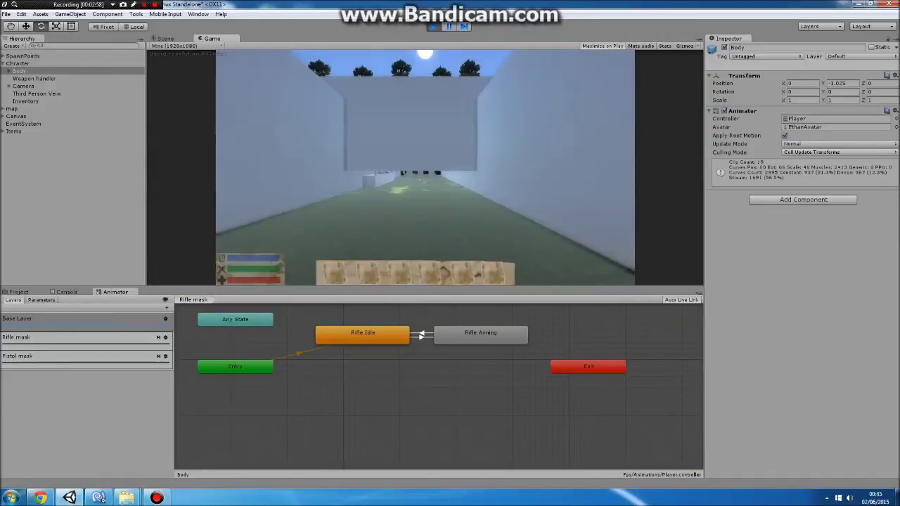
# Walk the character to the weapons along the wall and pick up a rifle into the inventory
pyautogui.press('w')
pyautogui.press('Escape')
pyautogui.press('i')
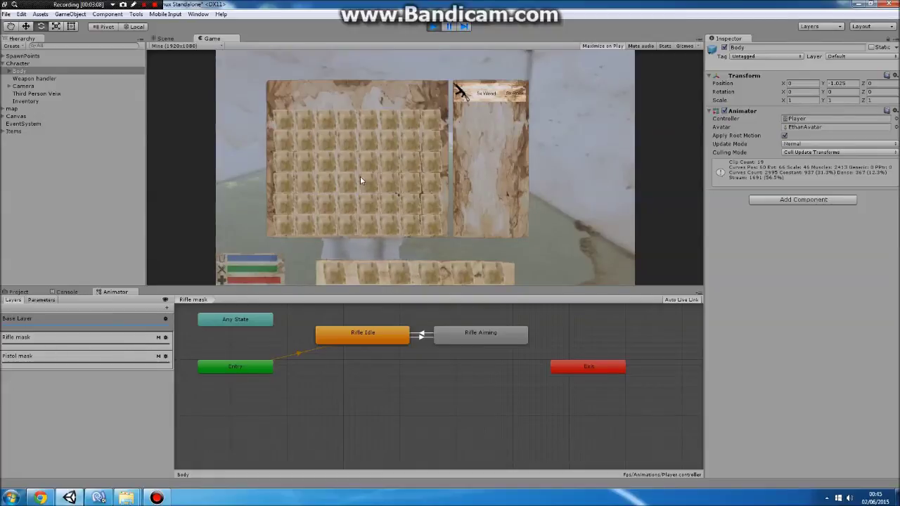
pyautogui.press('i')
pyautogui.press('w')
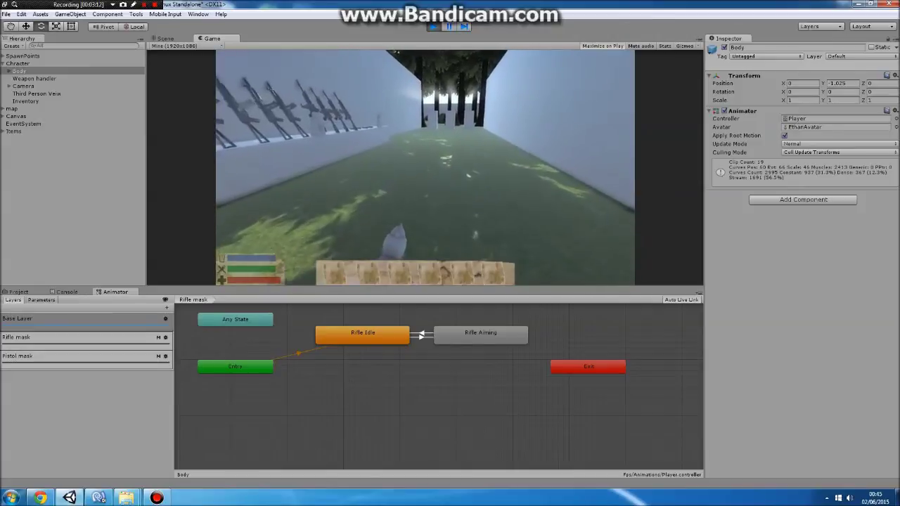
pyautogui.press('i')
pyautogui.press('e')
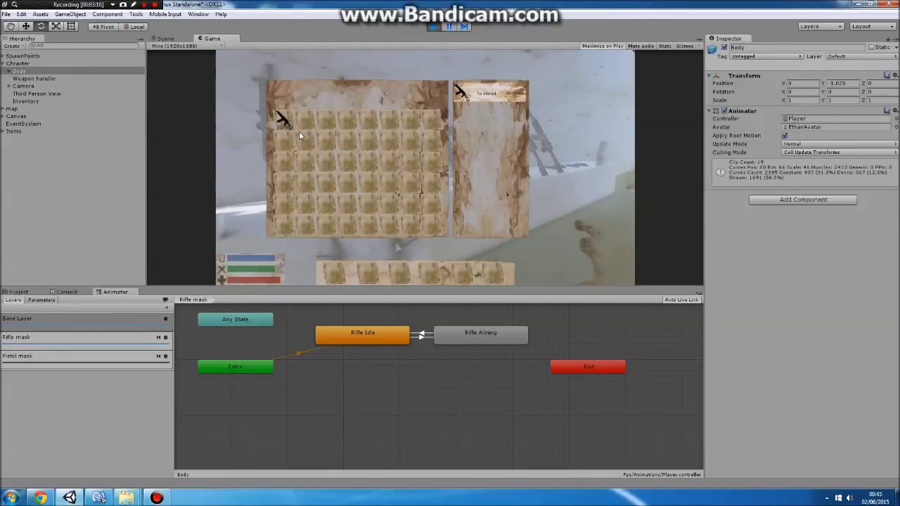
# Check the Rifle mask layer's weight and mask settings in the Animator while the game runs
pyautogui.press('i')
pyautogui.press('i')
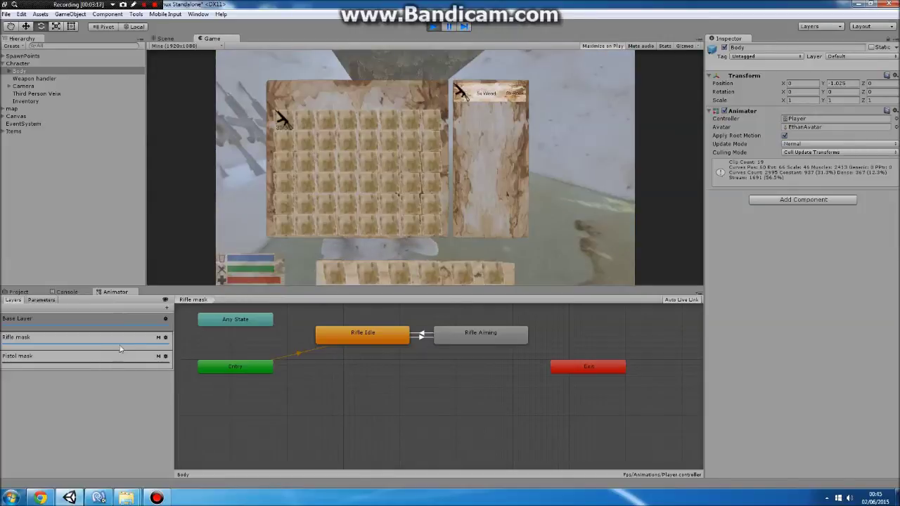
pyautogui.click(165, 338)
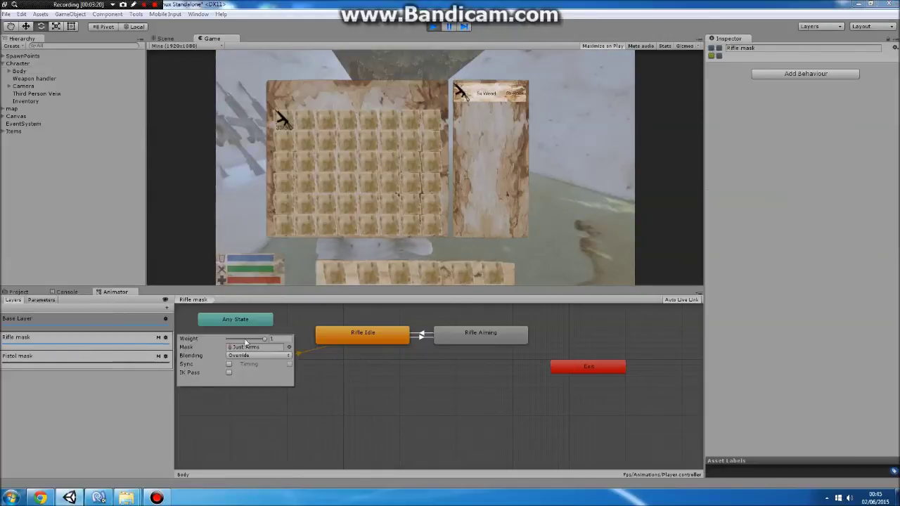
pyautogui.click(137, 392)
# Move the rifle into the first hotbar slot and toggle equipping it in the running game
pyautogui.press('Tab')
pyautogui.press('Tab')
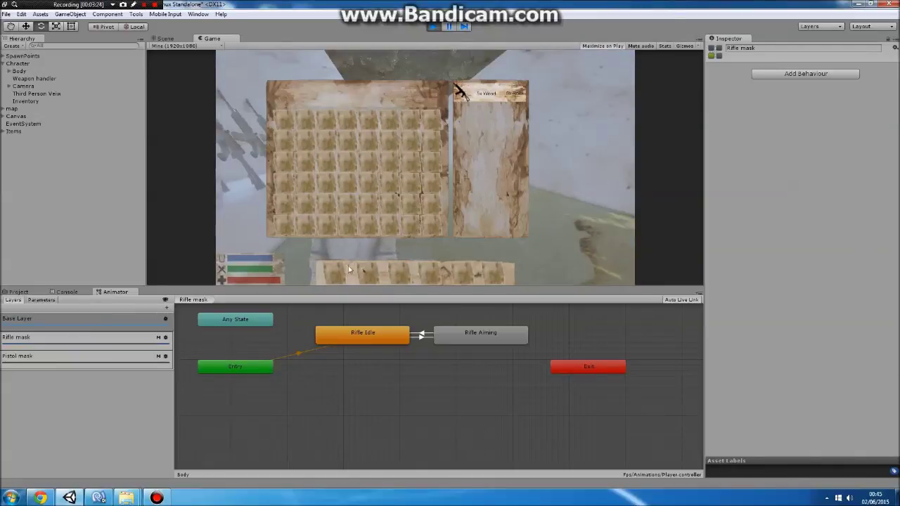
pyautogui.press('i')
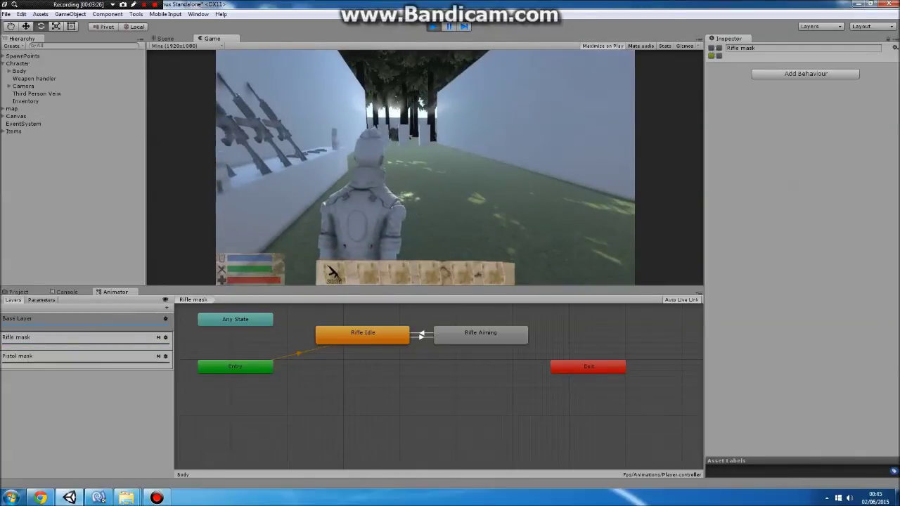
pyautogui.press('w')
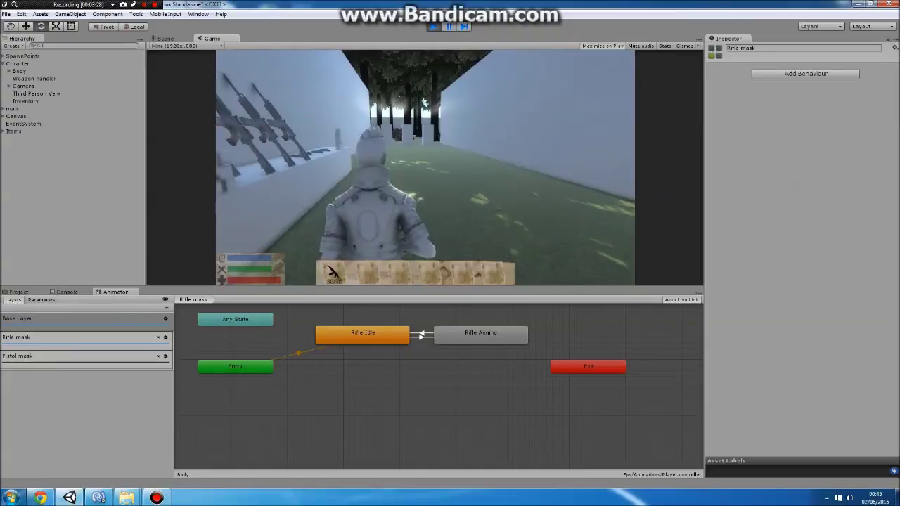
pyautogui.press('1')
pyautogui.press('i')
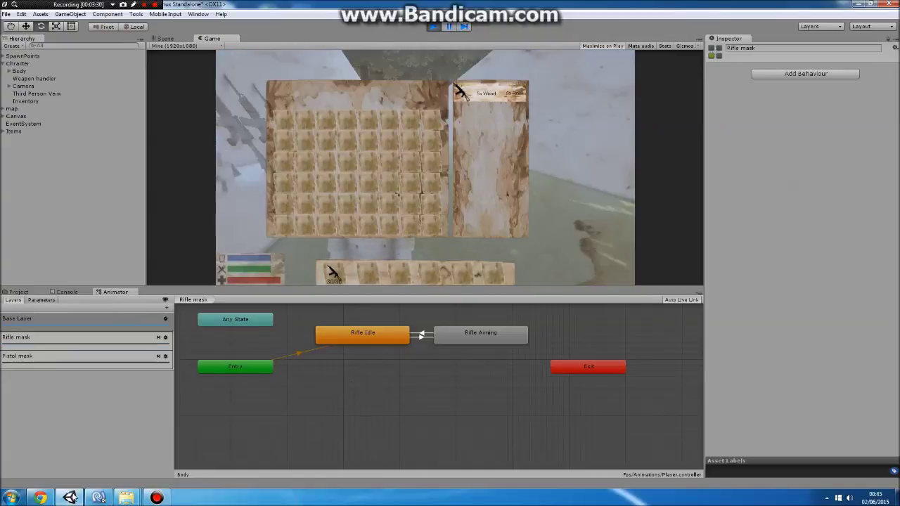
# Recheck the SetLayerWeight lines in the ThirdPerson script, then return to the running game in Unity
pyautogui.click(99, 498)
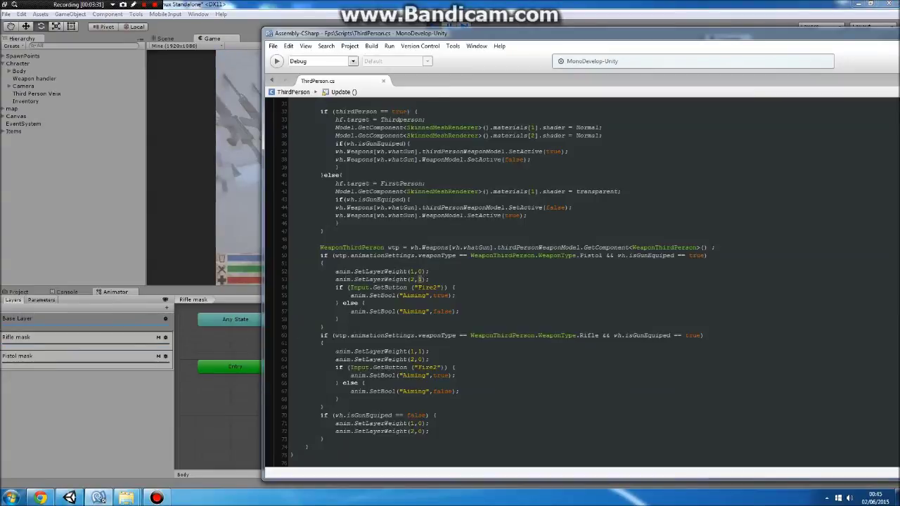
pyautogui.hotkey('alt', 'Tab')
pyautogui.press('i')
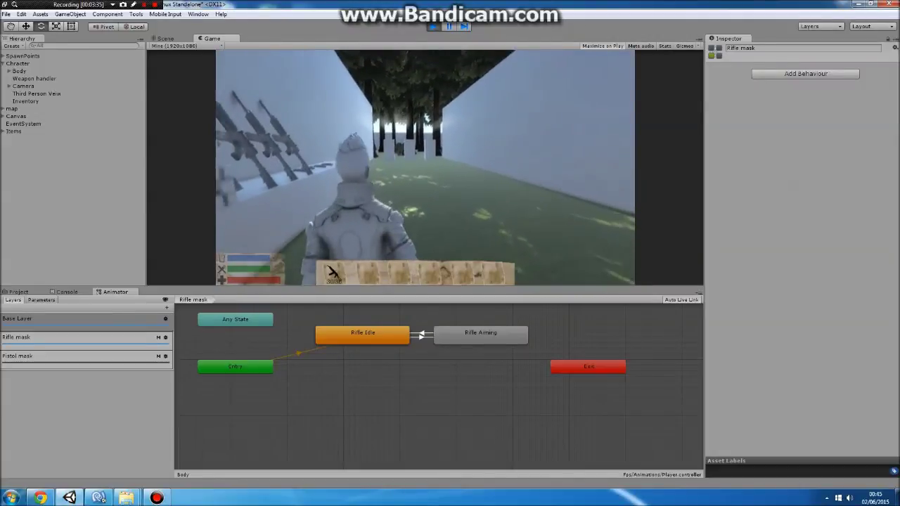
# Try to aim the rifle in the running game with the Rifle mask layer's states in view
pyautogui.rightClick(352, 385)
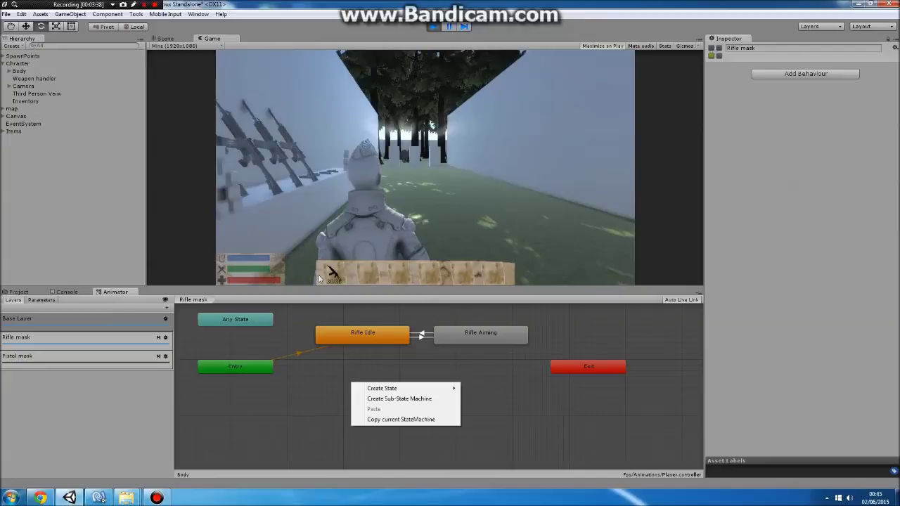
pyautogui.click(497, 201)
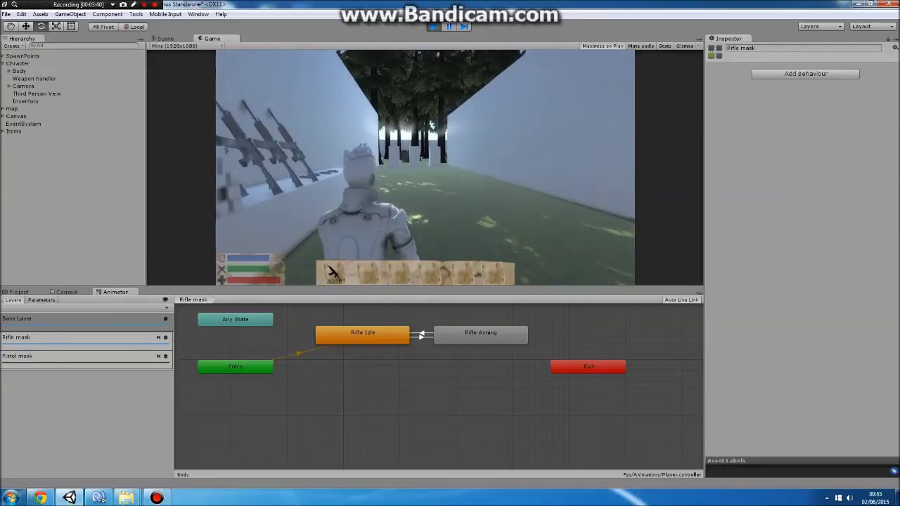
pyautogui.rightClick(352, 383)
pyautogui.click(421, 211)
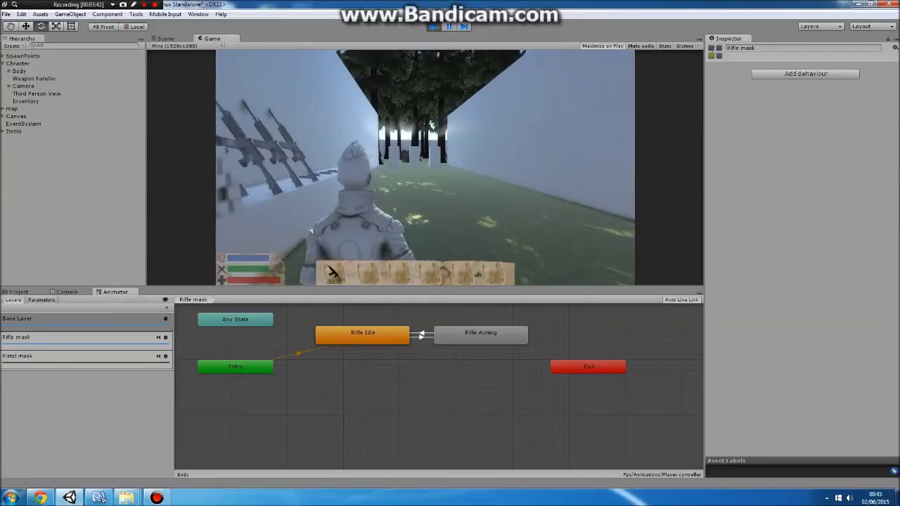